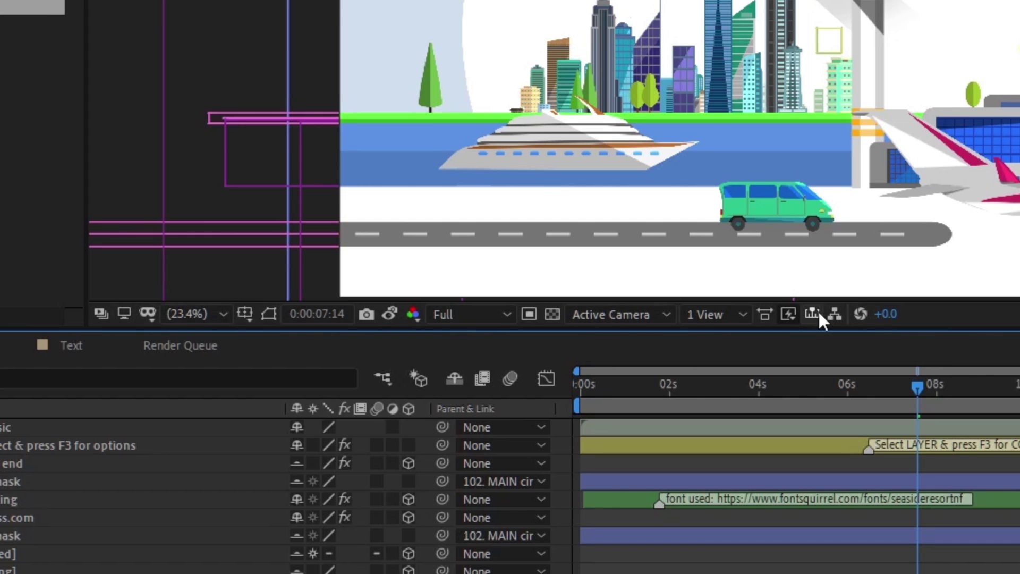
# - Zoom the composition view to 25%, then return it to Fit
pyautogui.click(200, 313)
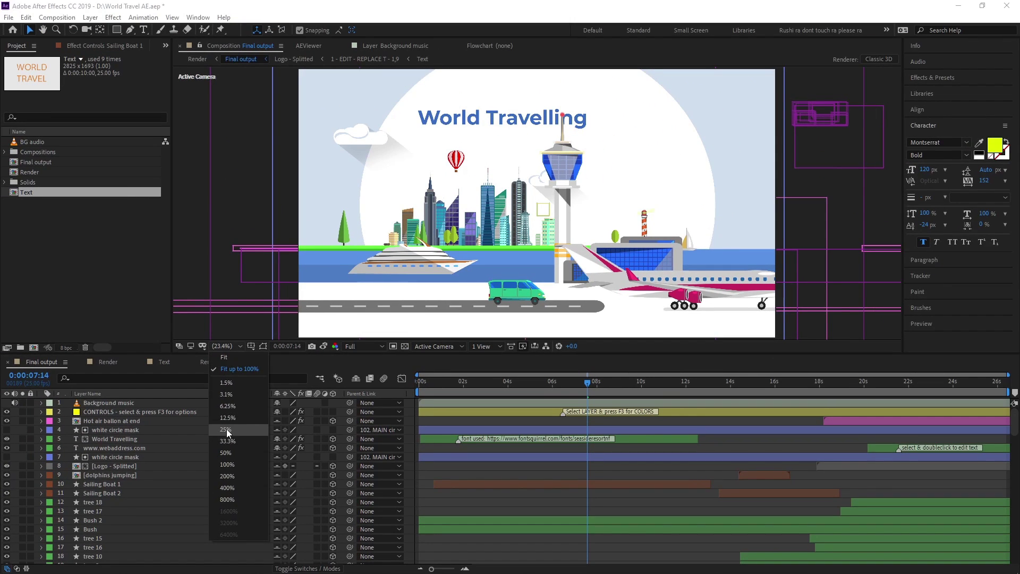
pyautogui.click(226, 430)
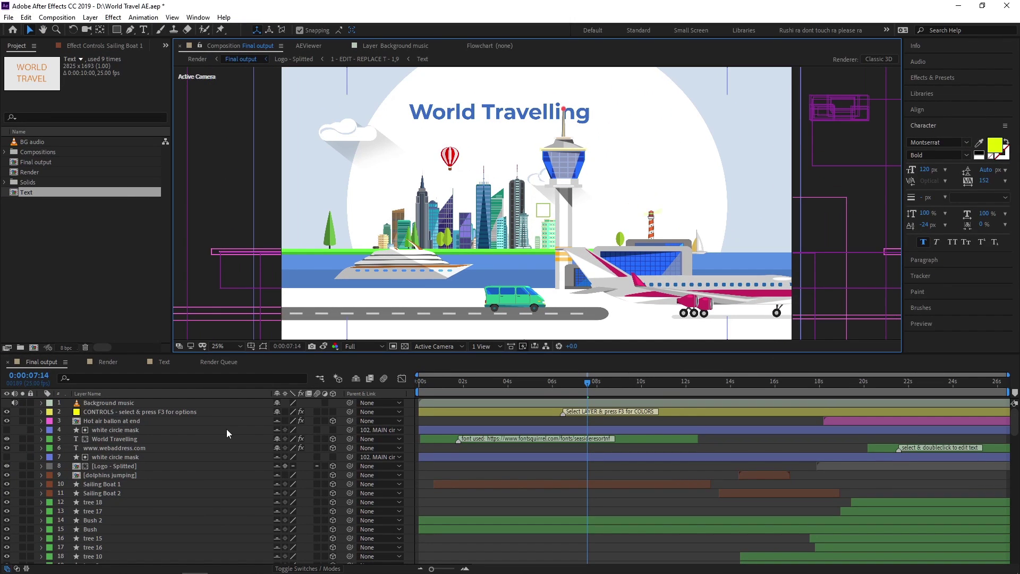
pyautogui.click(228, 347)
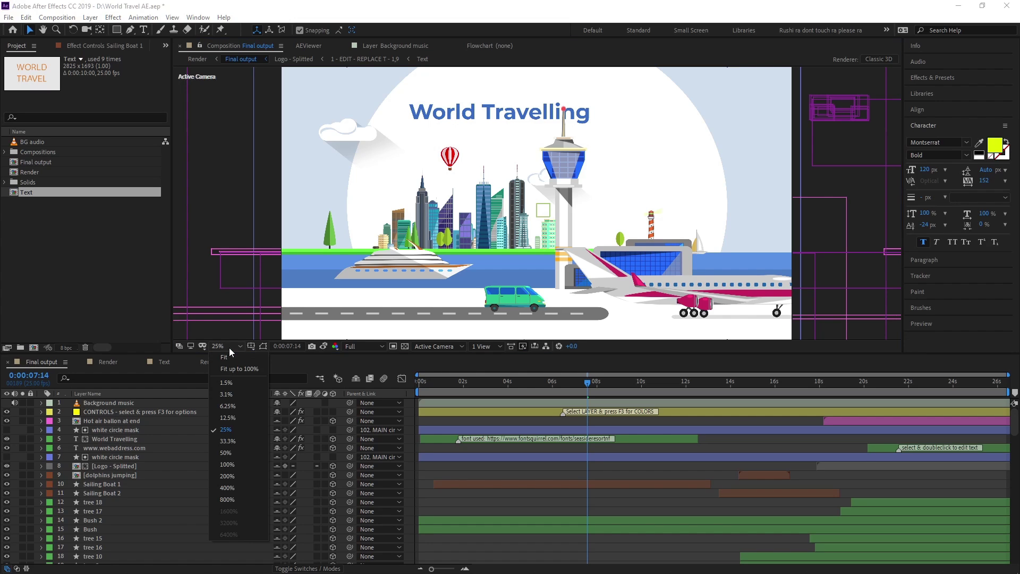
pyautogui.click(237, 370)
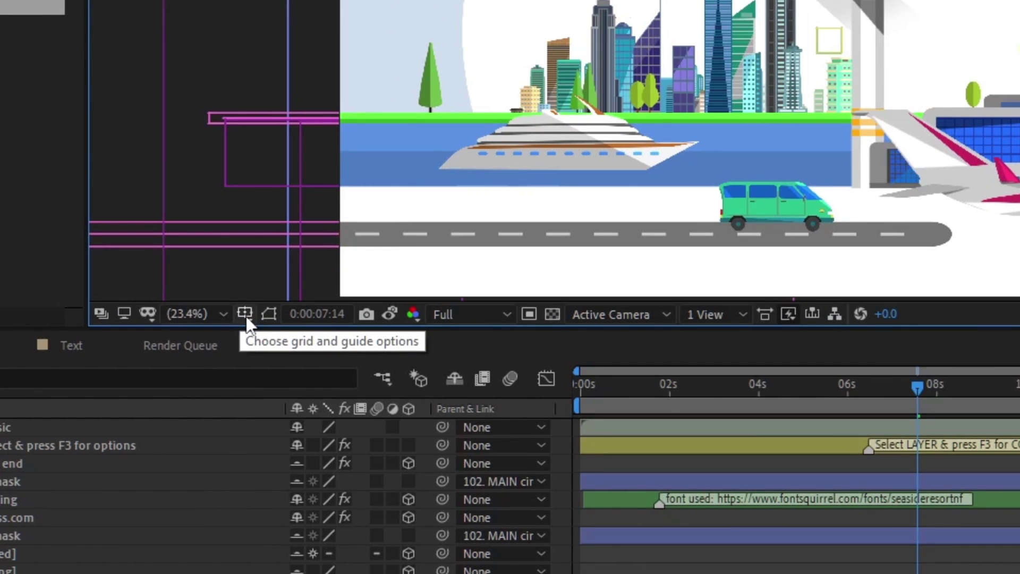
# - Show and hide the grid overlay, then move between frames 0:00:07:24 and 0:00:07:14
pyautogui.click(245, 315)
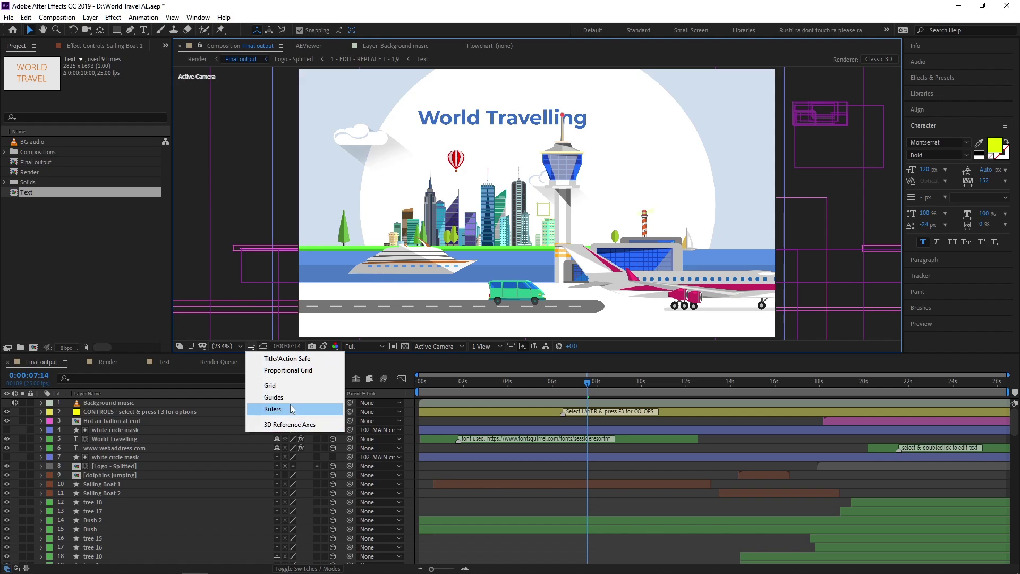
pyautogui.click(281, 385)
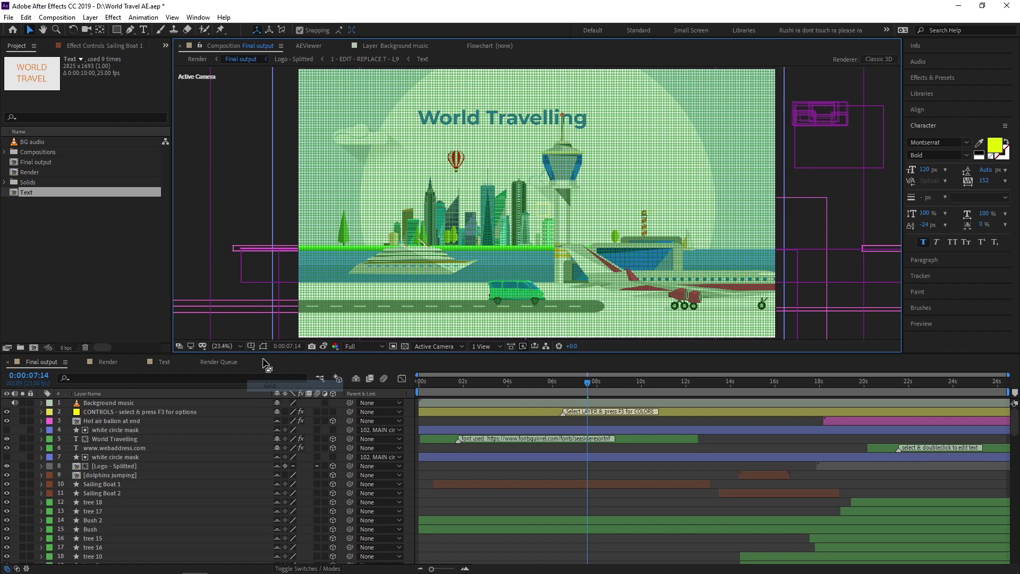
pyautogui.click(250, 346)
pyautogui.click(272, 386)
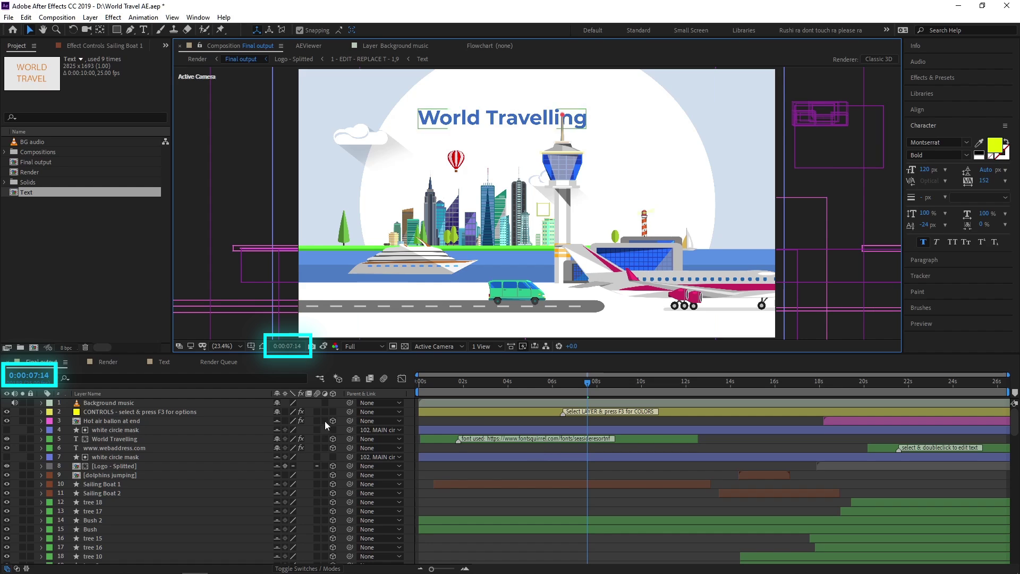
pyautogui.click(595, 390)
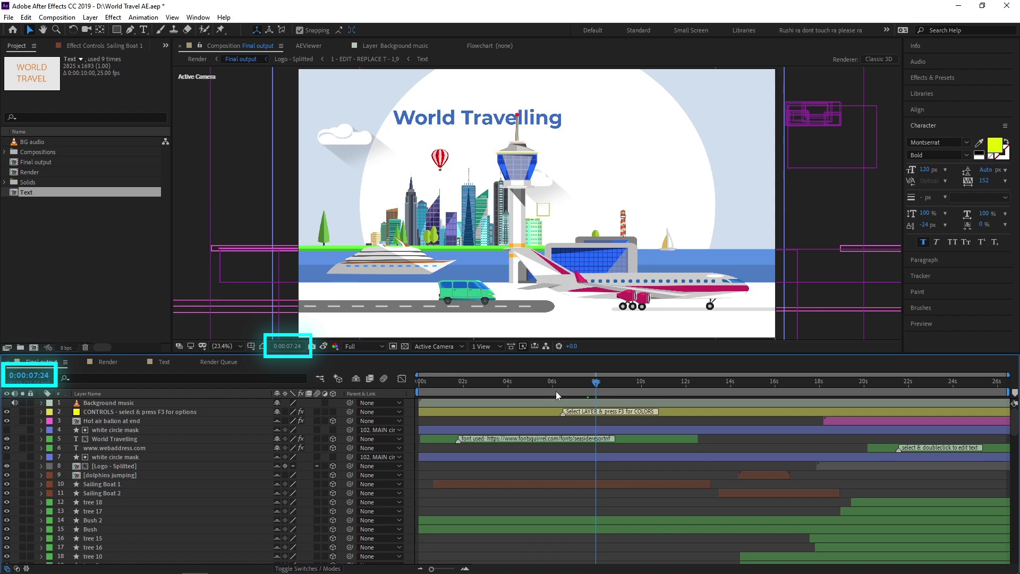
pyautogui.click(587, 384)
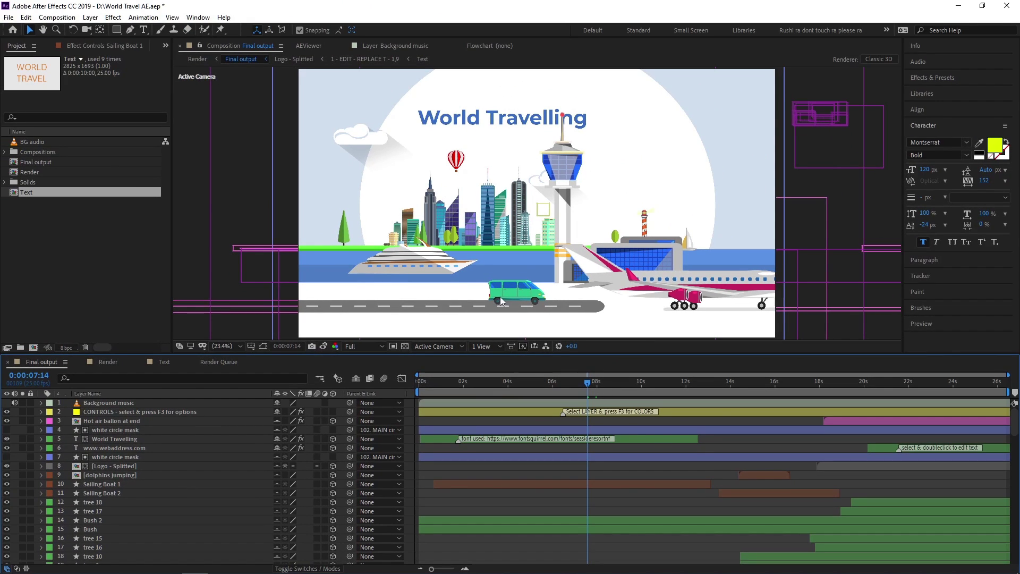
# - Select and deselect the green van and World Travelling title layers
pyautogui.click(513, 297)
pyautogui.click(498, 120)
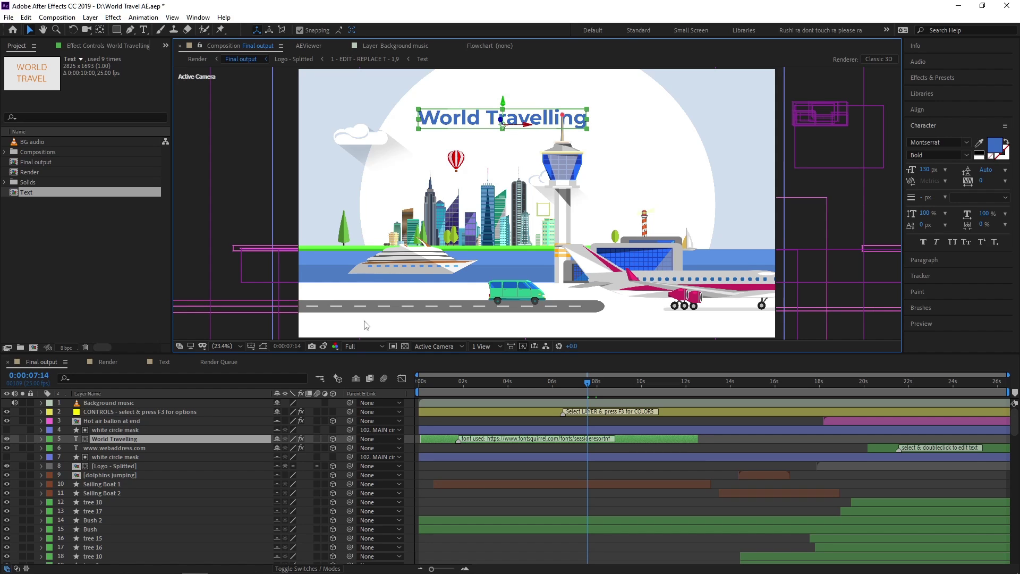
pyautogui.click(409, 415)
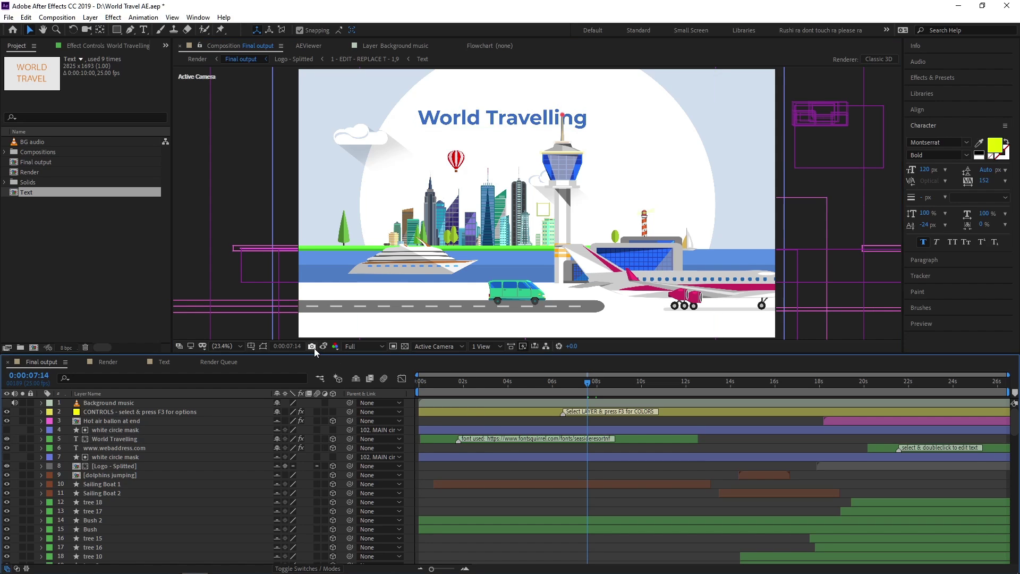
pyautogui.click(521, 290)
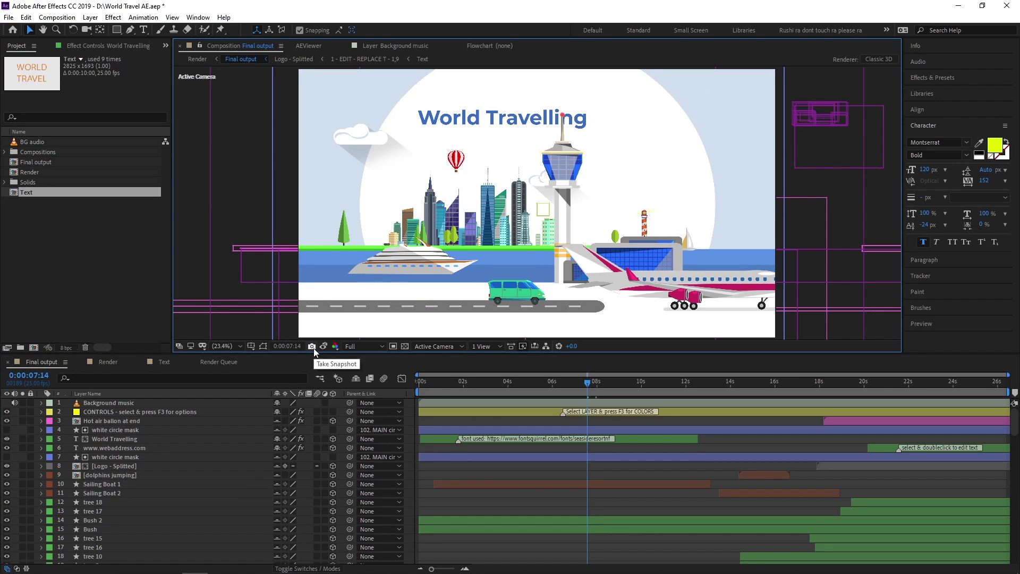
pyautogui.click(529, 122)
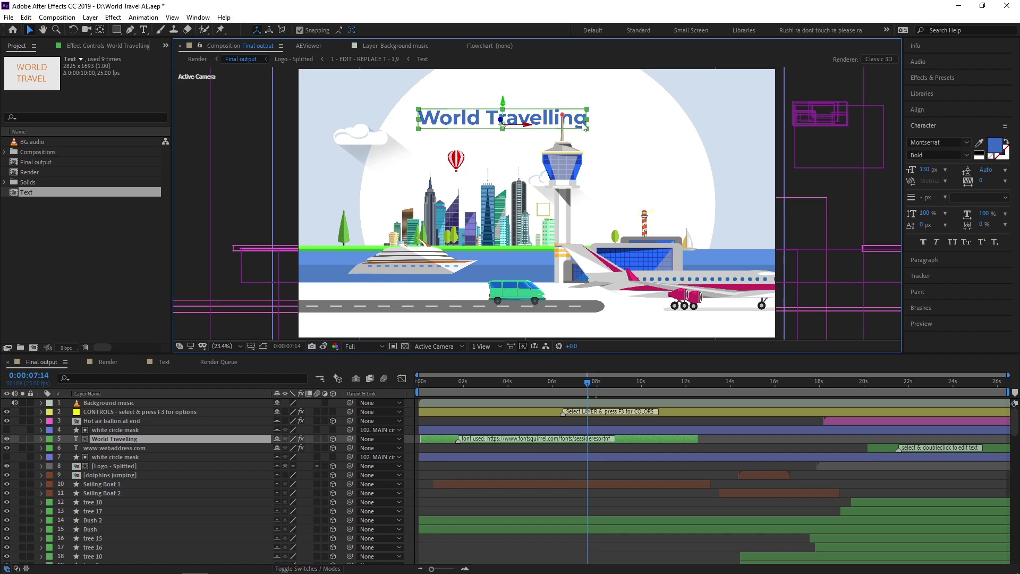
pyautogui.press('Return')
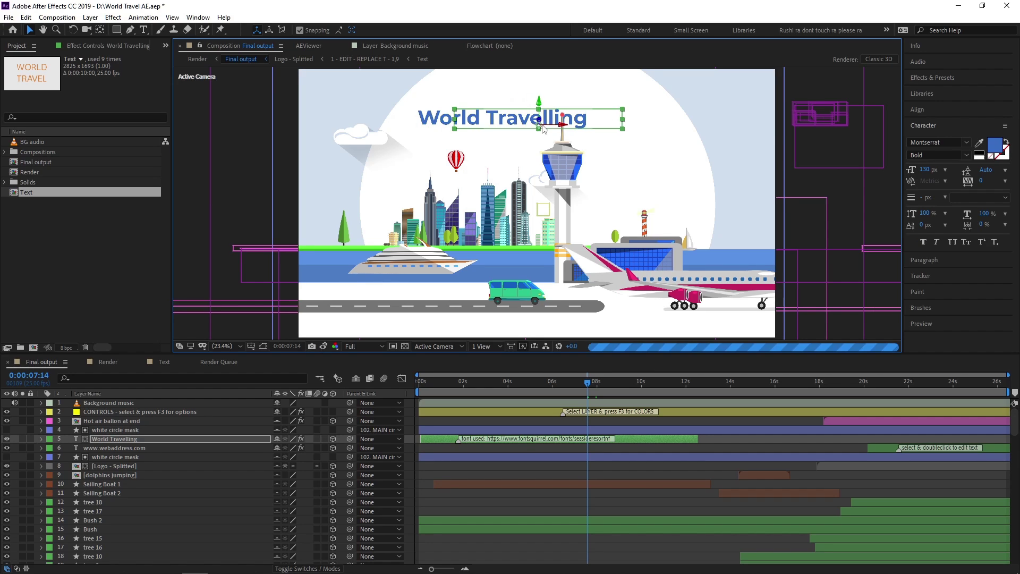
pyautogui.click(523, 297)
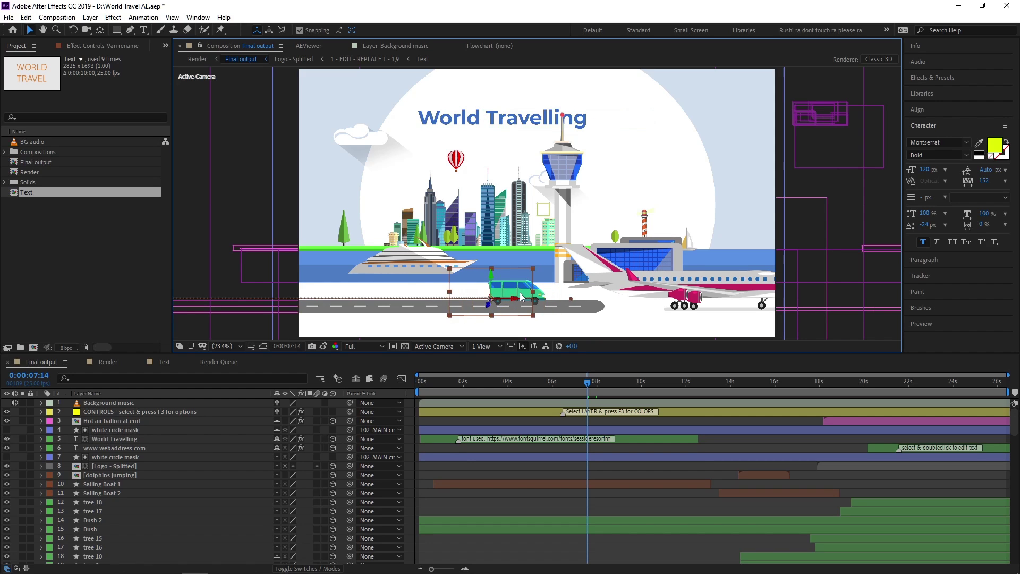
# - Nudge the airplane layer to the right and the World Travelling title upward
pyautogui.click(666, 289)
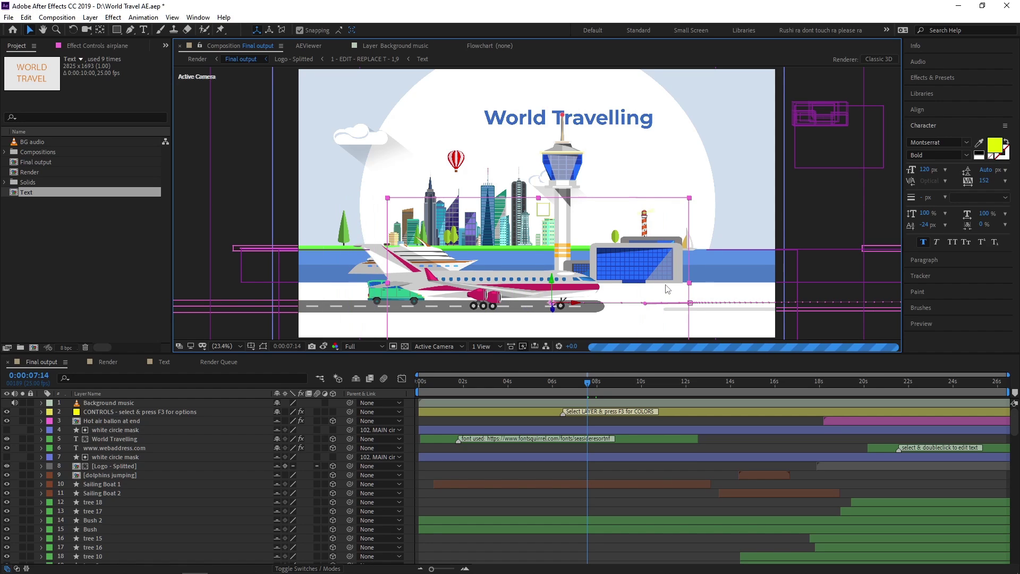
pyautogui.hotkey('shift', 'Right')
pyautogui.hotkey('shift', 'Right')
pyautogui.hotkey('shift', 'Right')
pyautogui.hotkey('shift', 'Right')
pyautogui.hotkey('shift', 'Right')
pyautogui.hotkey('shift', 'Right')
pyautogui.hotkey('shift', 'Right')
pyautogui.hotkey('shift', 'Right')
pyautogui.hotkey('shift', 'Right')
pyautogui.hotkey('shift', 'Right')
pyautogui.hotkey('shift', 'Right')
pyautogui.hotkey('shift', 'Right')
pyautogui.hotkey('shift', 'Right')
pyautogui.hotkey('shift', 'Right')
pyautogui.hotkey('shift', 'Right')
pyautogui.hotkey('shift', 'Right')
pyautogui.hotkey('shift', 'Right')
pyautogui.hotkey('shift', 'Right')
pyautogui.hotkey('shift', 'Right')
pyautogui.hotkey('shift', 'Right')
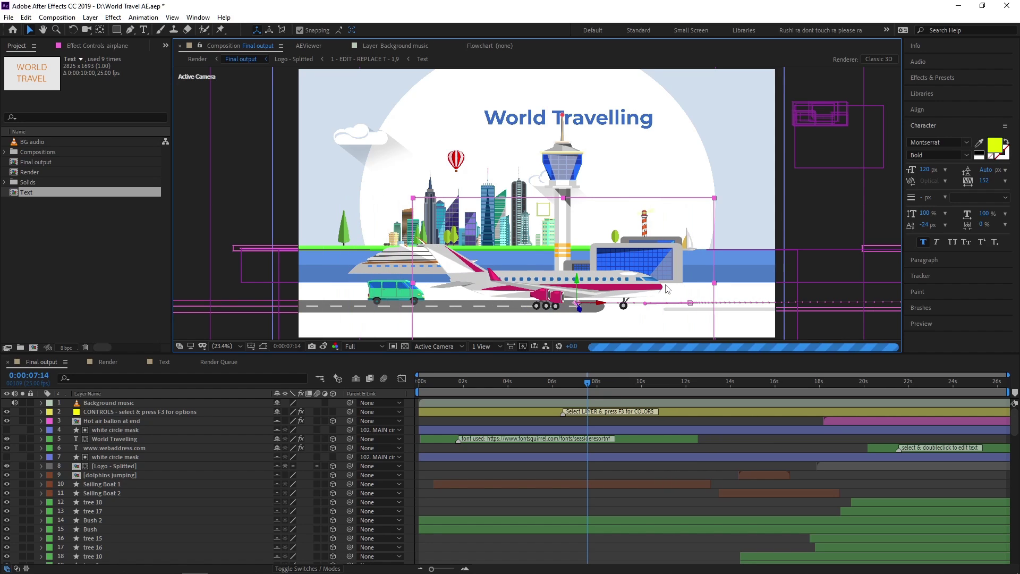
pyautogui.click(611, 122)
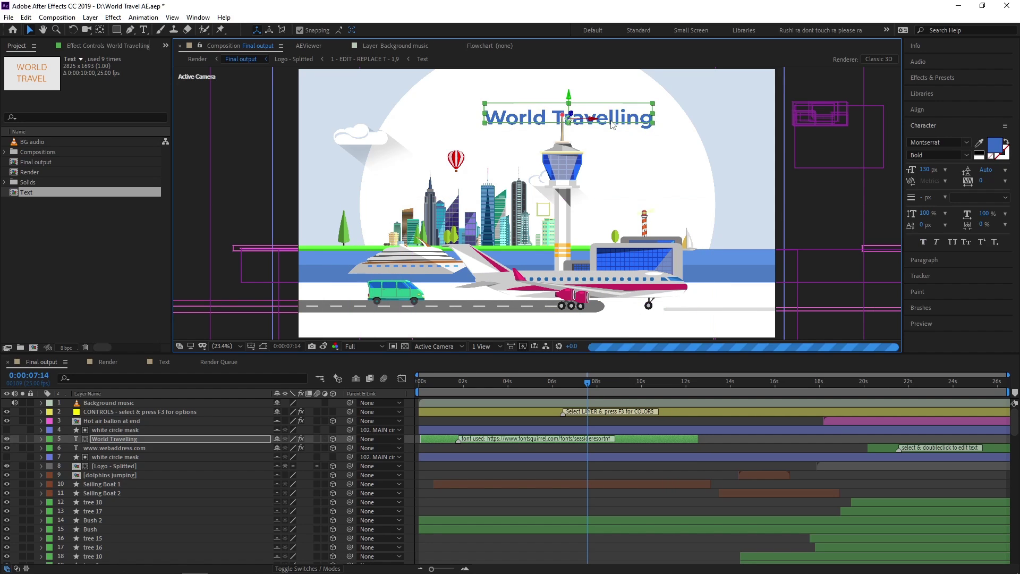
pyautogui.hotkey('shift', 'Up')
pyautogui.hotkey('shift', 'Up')
pyautogui.hotkey('shift', 'Up')
pyautogui.hotkey('shift', 'Up')
pyautogui.hotkey('shift', 'Up')
pyautogui.hotkey('shift', 'Up')
pyautogui.hotkey('shift', 'Up')
pyautogui.hotkey('shift', 'Up')
pyautogui.hotkey('shift', 'Up')
pyautogui.hotkey('shift', 'Up')
pyautogui.hotkey('shift', 'Up')
pyautogui.hotkey('shift', 'Up')
pyautogui.hotkey('shift', 'Up')
pyautogui.hotkey('shift', 'Up')
pyautogui.hotkey('shift', 'Up')
pyautogui.hotkey('shift', 'Up')
pyautogui.hotkey('shift', 'Up')
pyautogui.hotkey('shift', 'Up')
pyautogui.hotkey('shift', 'Up')
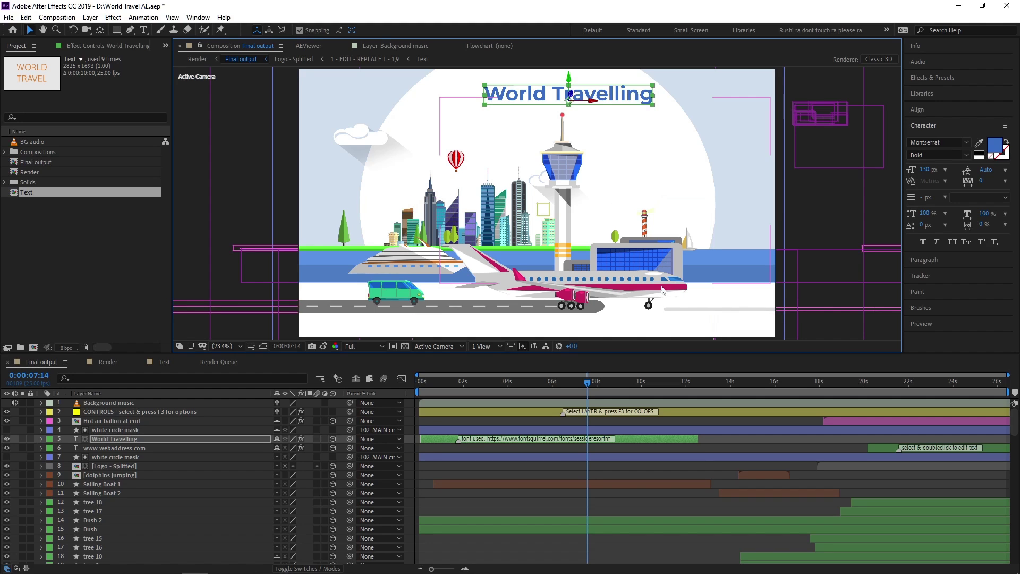
pyautogui.click(323, 347)
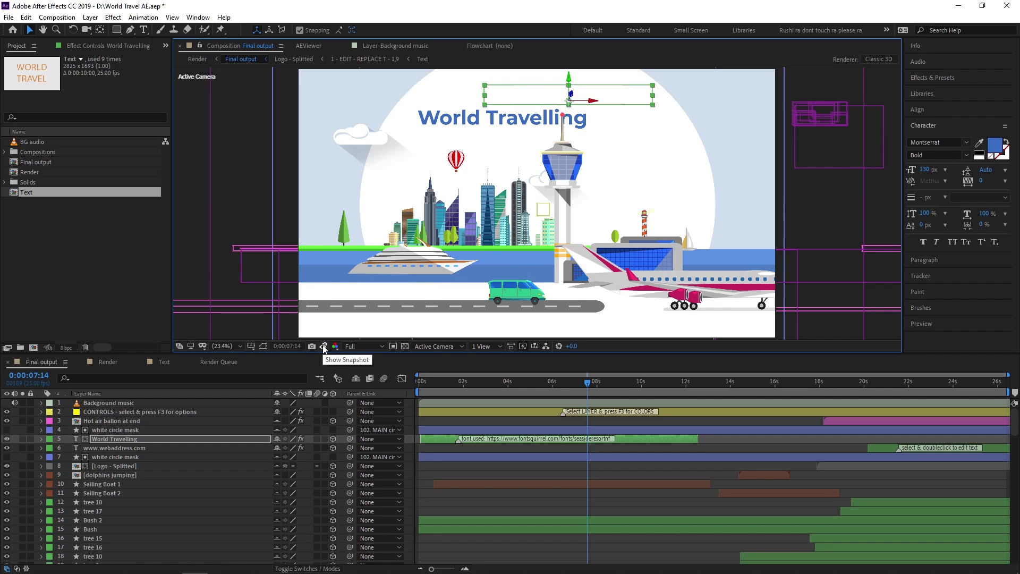
pyautogui.click(323, 346)
pyautogui.click(323, 346)
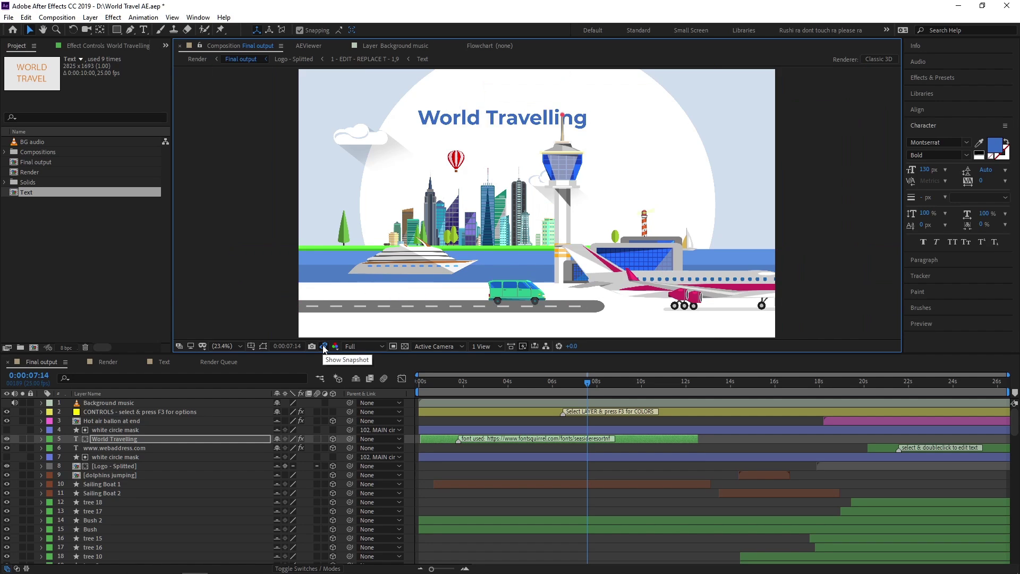
pyautogui.click(322, 346)
pyautogui.click(323, 346)
pyautogui.click(323, 346)
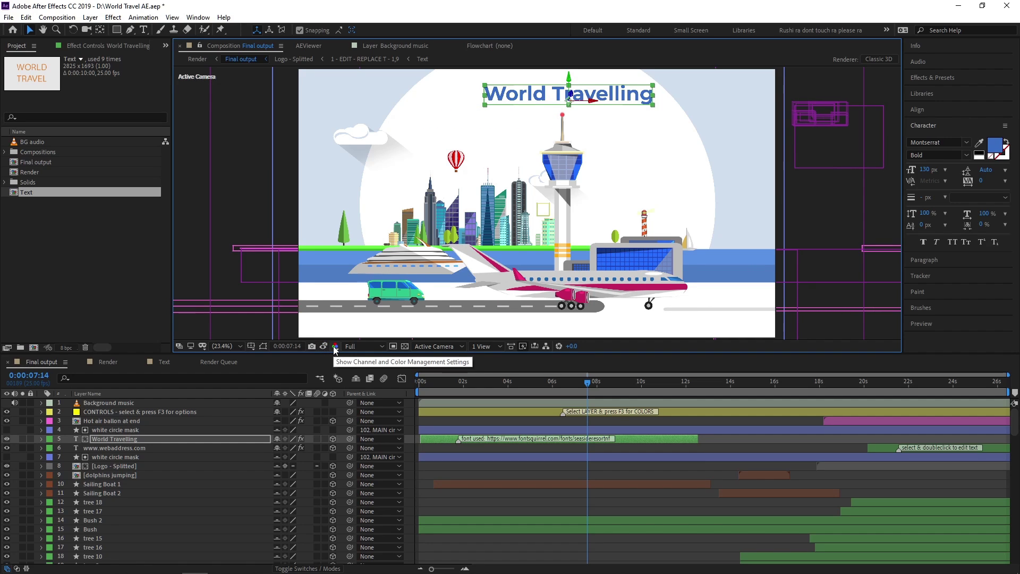
pyautogui.click(335, 347)
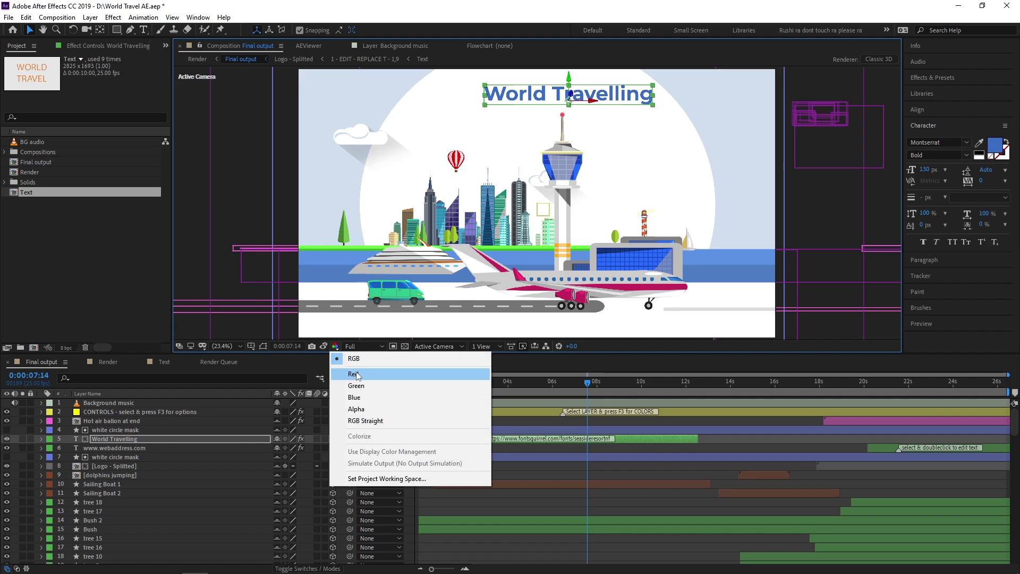
# - Cycle the view through the Red, Green, Blue and Alpha channels, ending on RGB Straight
pyautogui.click(354, 374)
pyautogui.click(335, 347)
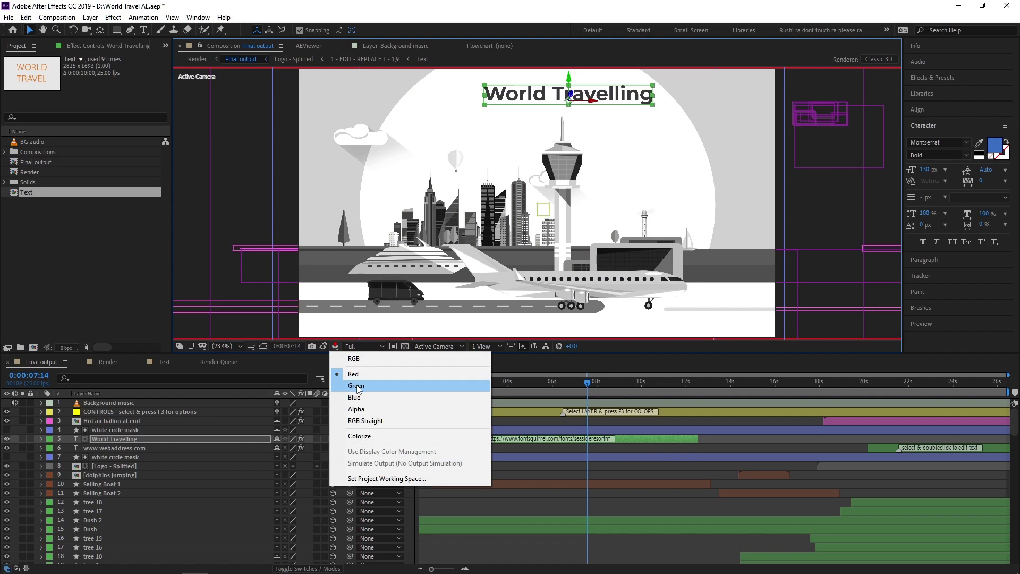
pyautogui.click(356, 385)
pyautogui.click(335, 346)
pyautogui.click(353, 397)
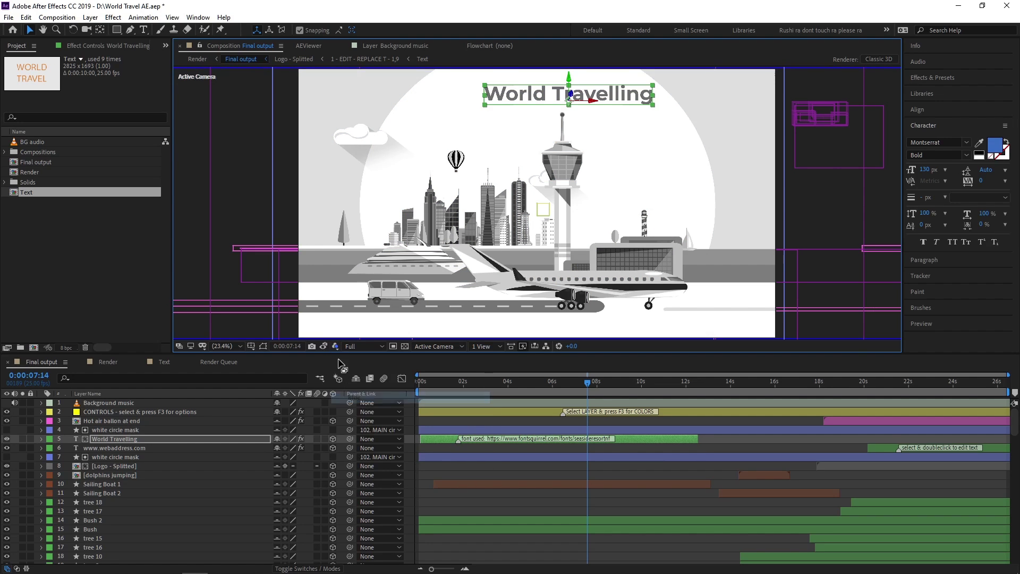
pyautogui.click(335, 346)
pyautogui.click(356, 408)
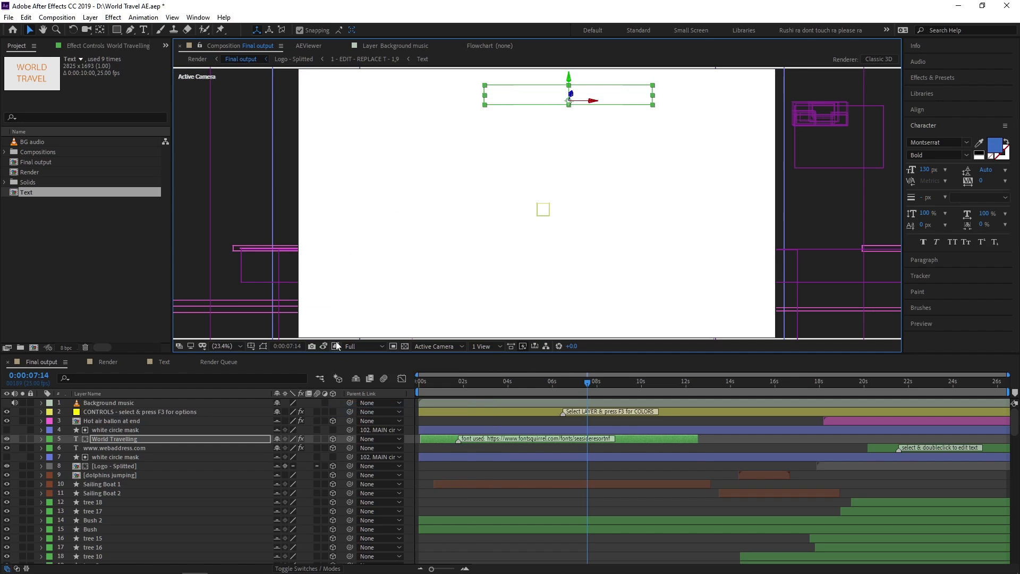
pyautogui.click(335, 347)
pyautogui.click(365, 420)
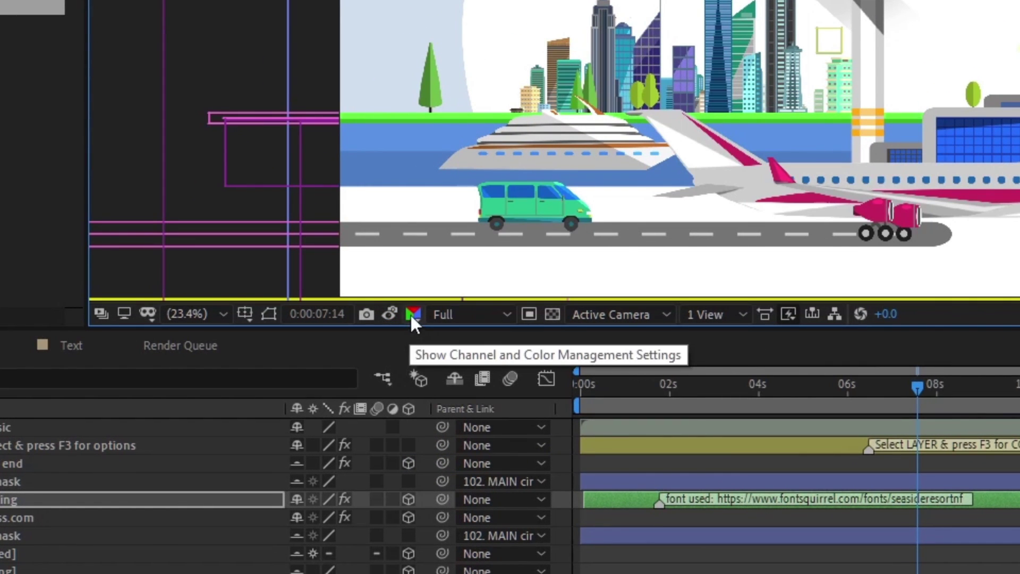
# - Switch the preview resolution between Quarter and Half, settling on Quarter
pyautogui.click(476, 314)
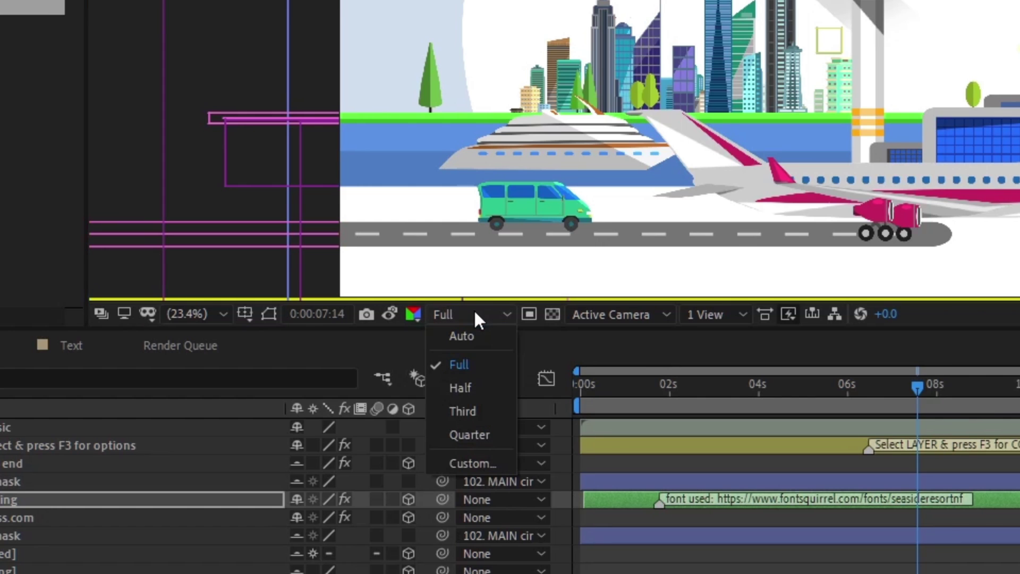
pyautogui.click(480, 435)
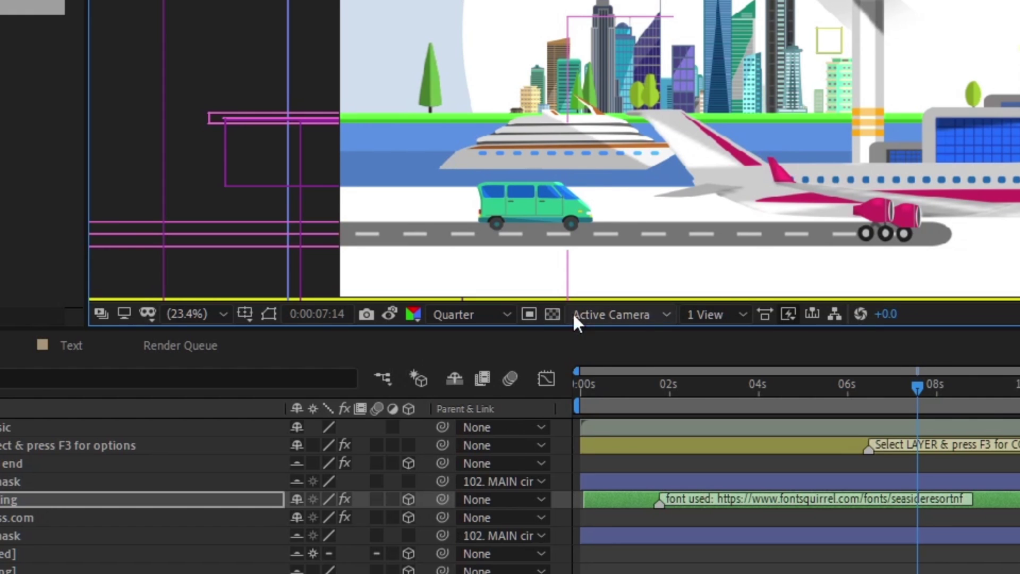
pyautogui.click(470, 313)
pyautogui.click(480, 379)
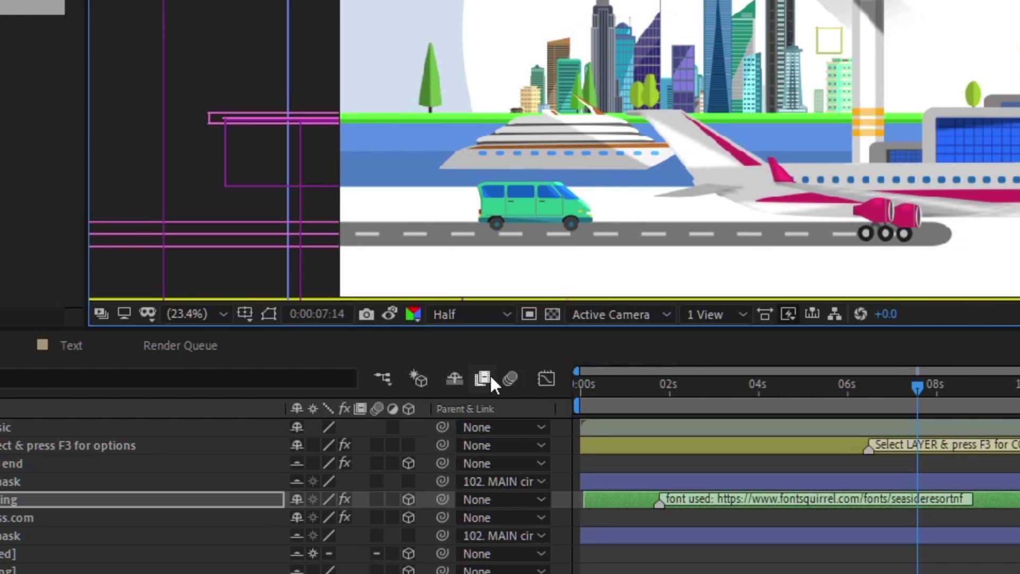
pyautogui.click(460, 314)
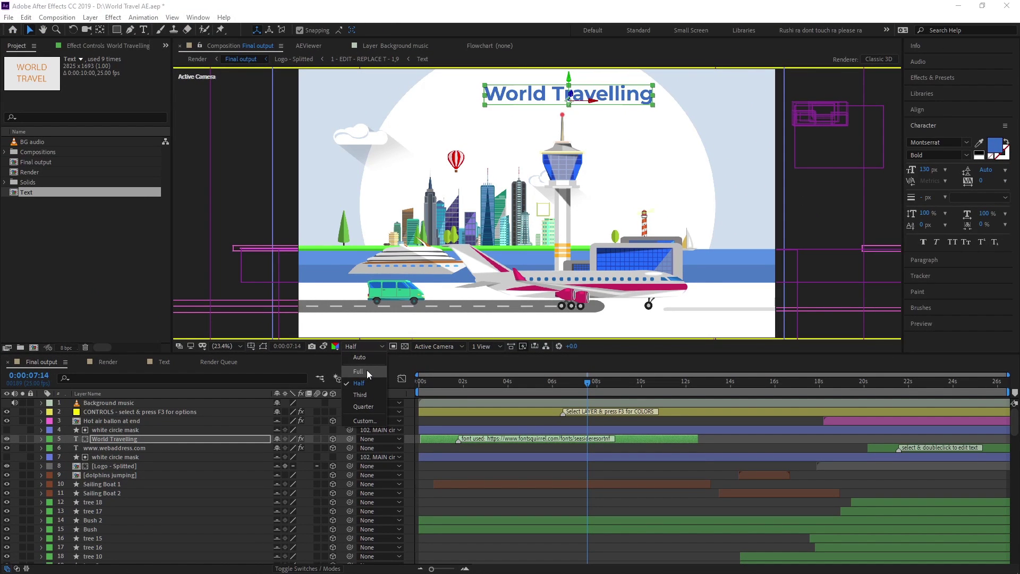
pyautogui.click(365, 380)
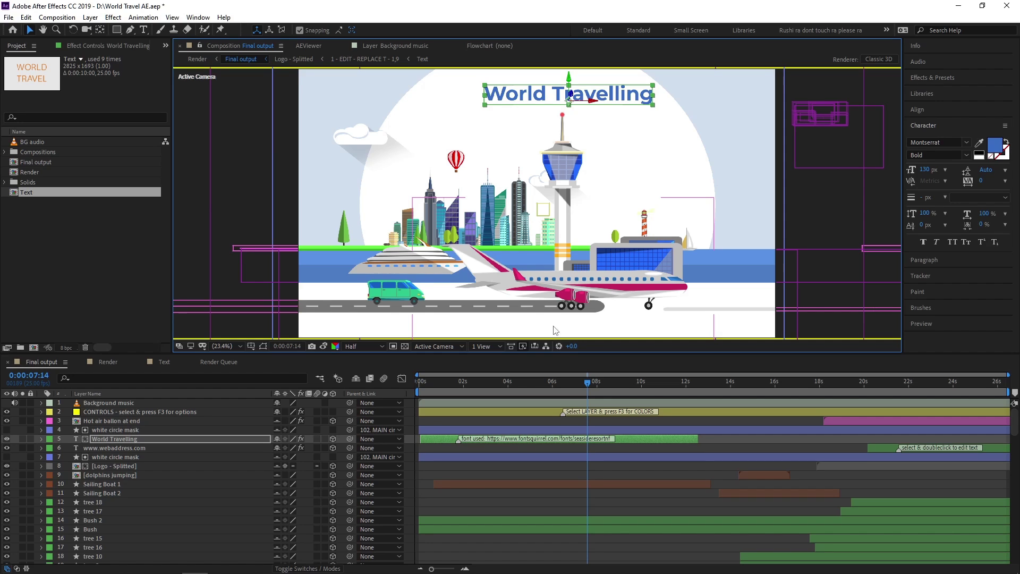
pyautogui.click(371, 346)
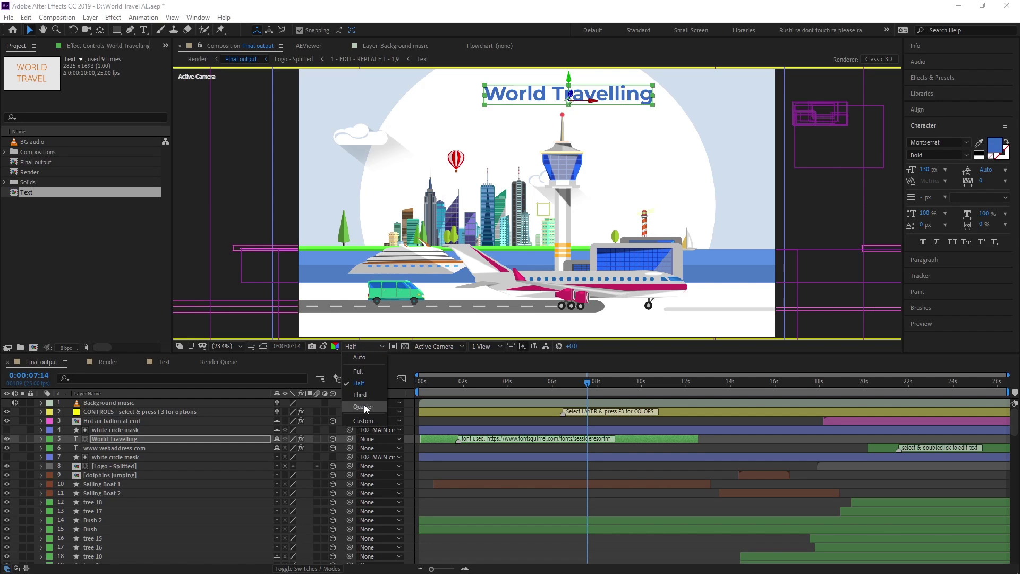
pyautogui.click(365, 406)
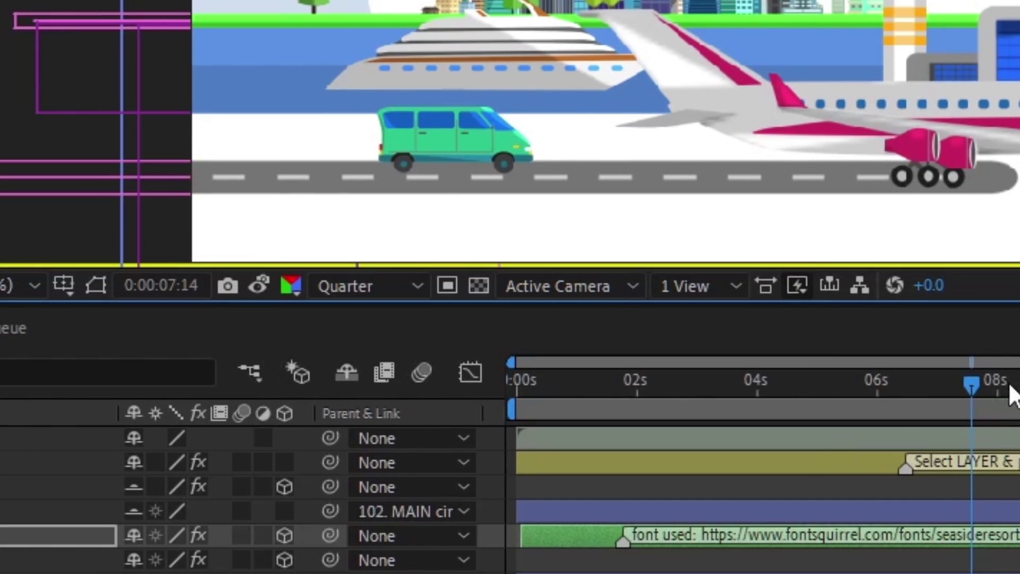